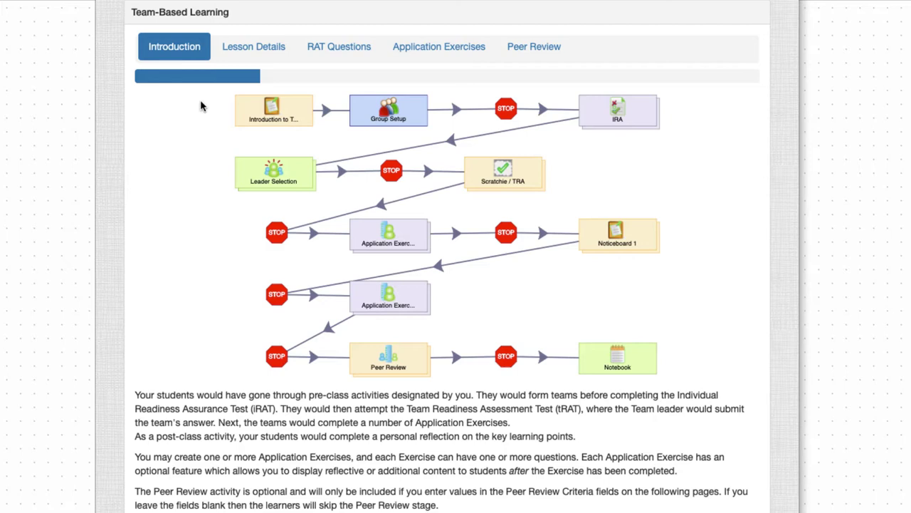
- Open the lesson details of the team-based learning wizard and name the lesson Urbanism
click(251, 48)
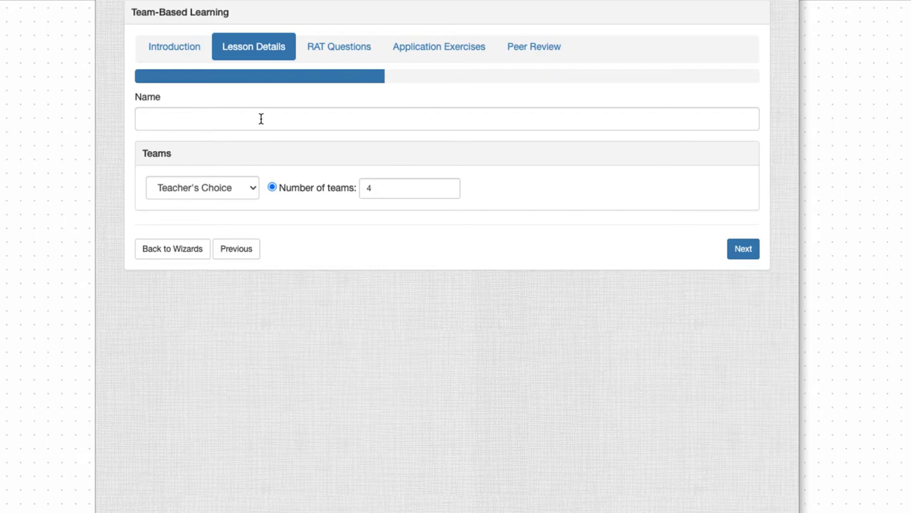
click(260, 119)
text(Ur)
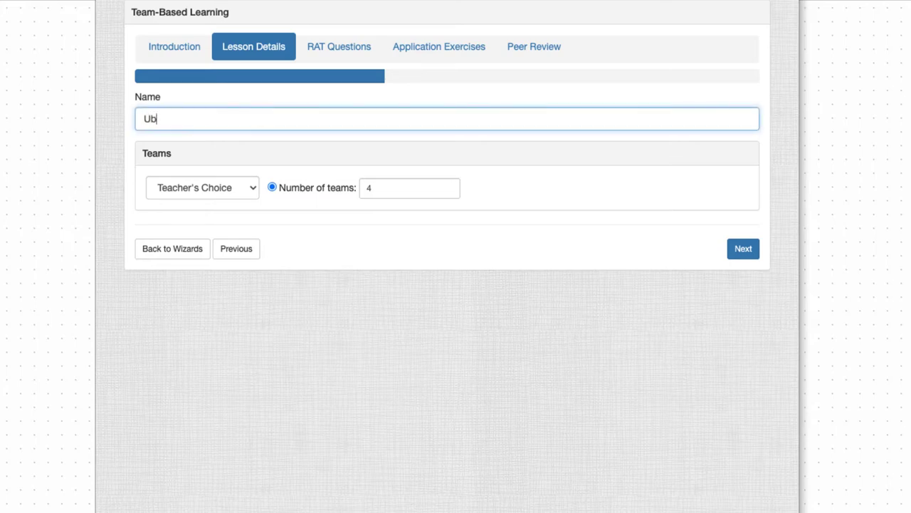
text(banism)
- Keep Teacher's Choice as the team allocation method and set the number of teams to 6
click(253, 188)
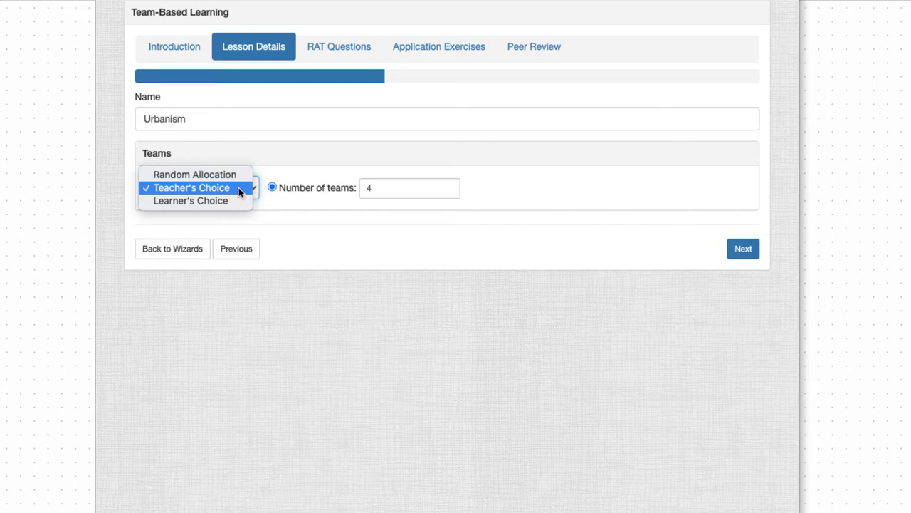
click(238, 188)
drag(398, 195, 350, 193)
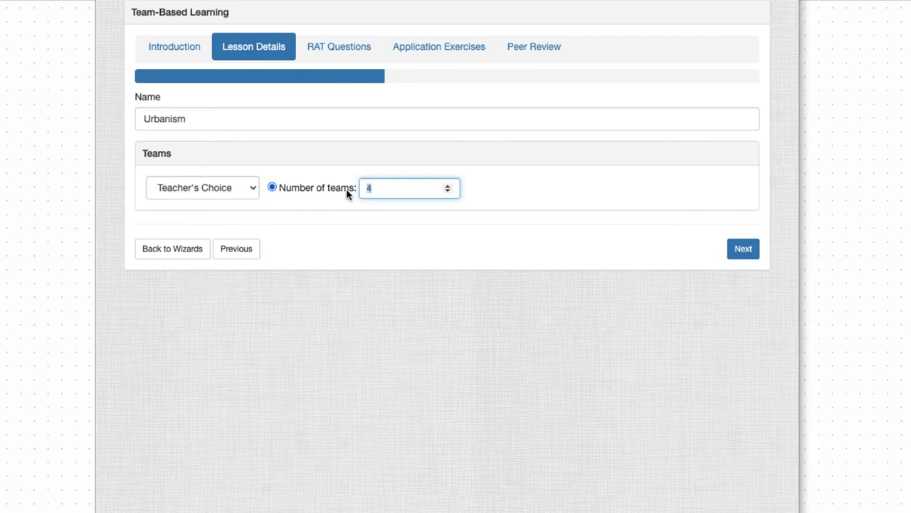
text(6)
click(439, 240)
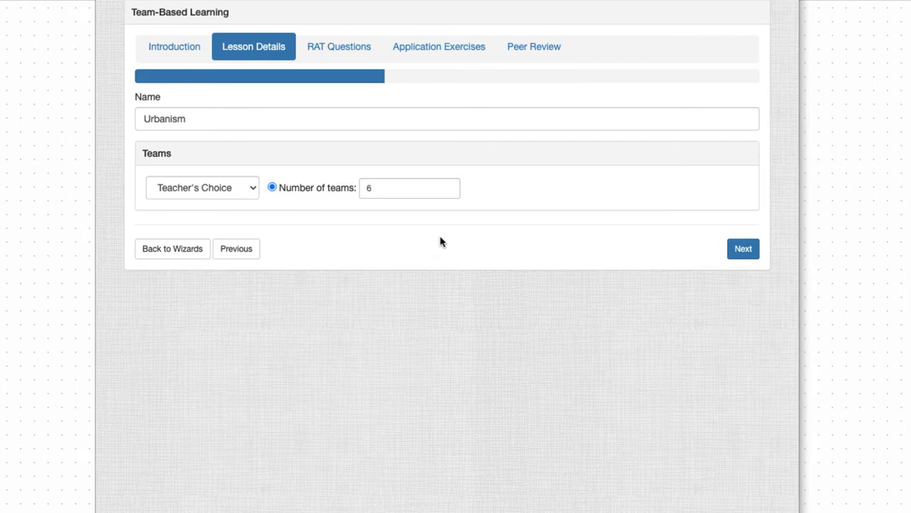
- In the RAT questions section, upload the Word document urbanism-with-images.docx from the TBL folder for question import
click(347, 54)
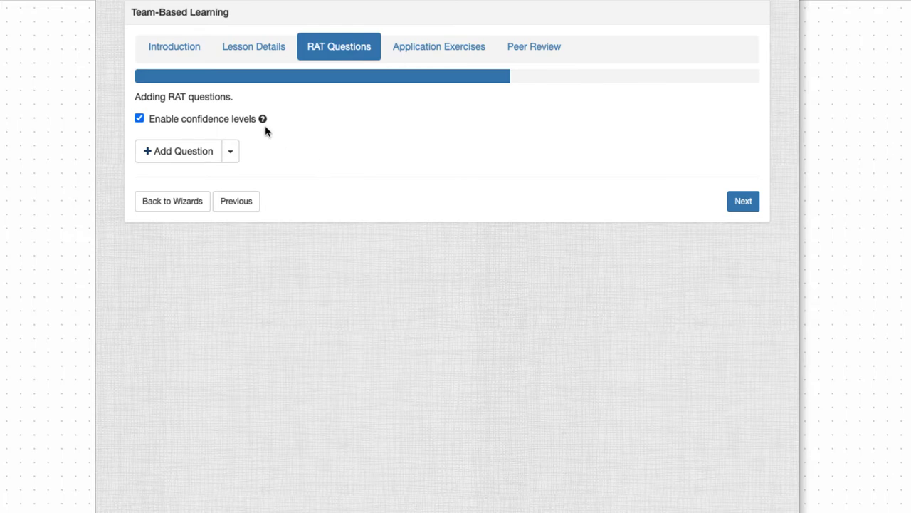
mouse_move(264, 122)
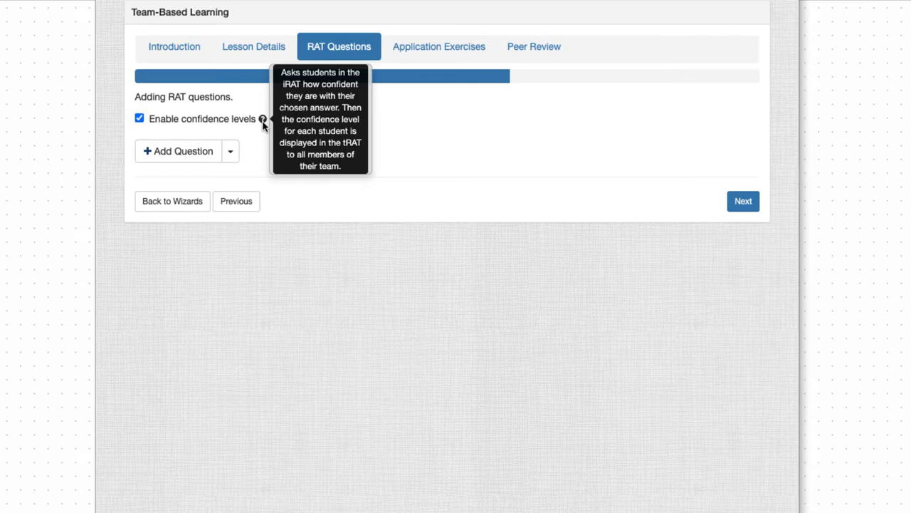
click(231, 153)
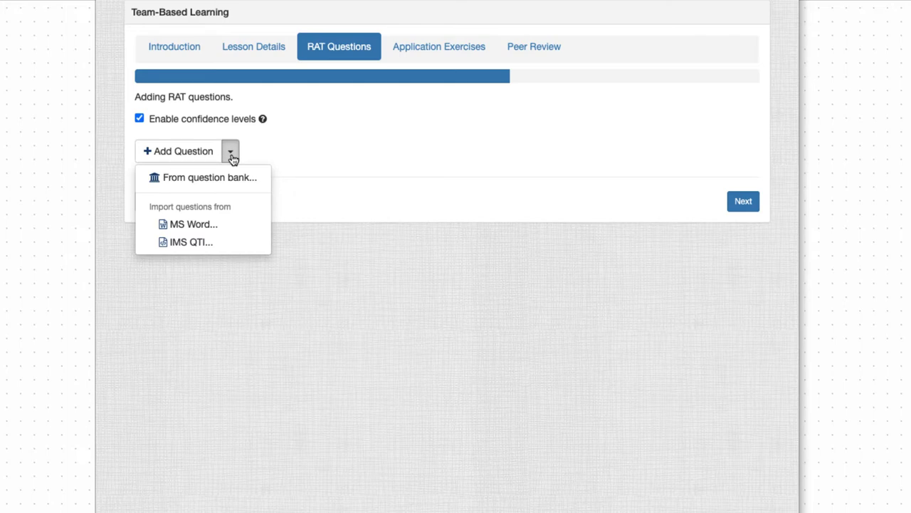
click(227, 224)
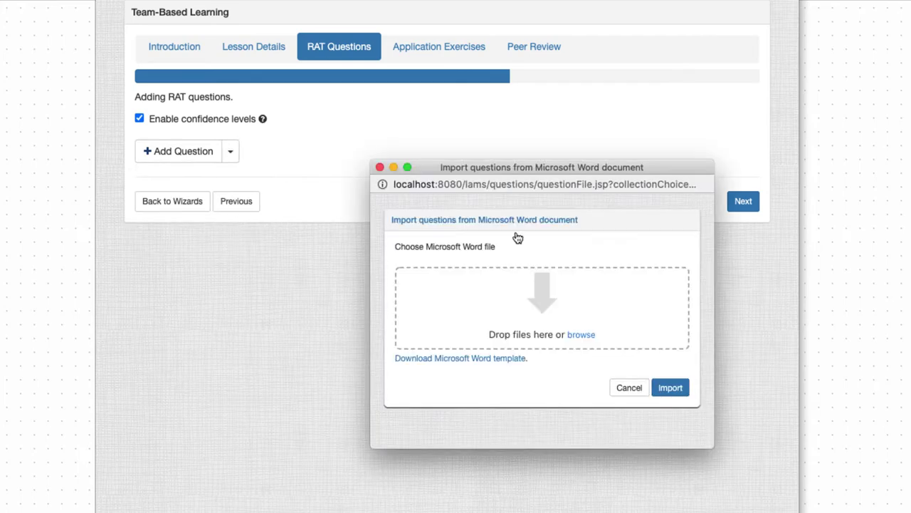
click(580, 335)
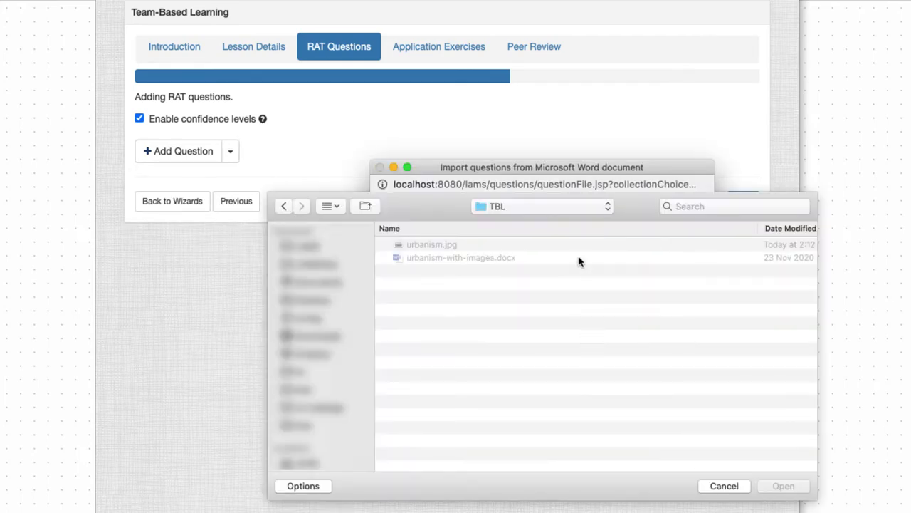
click(451, 258)
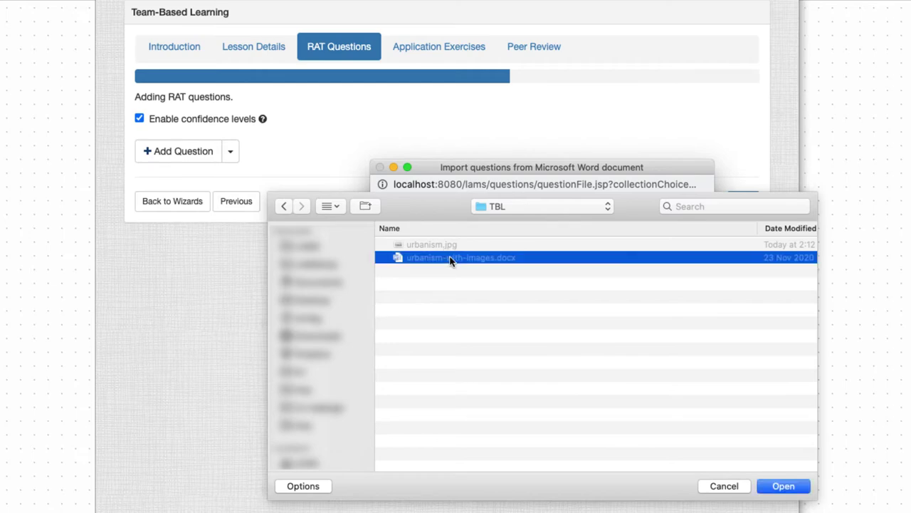
click(783, 487)
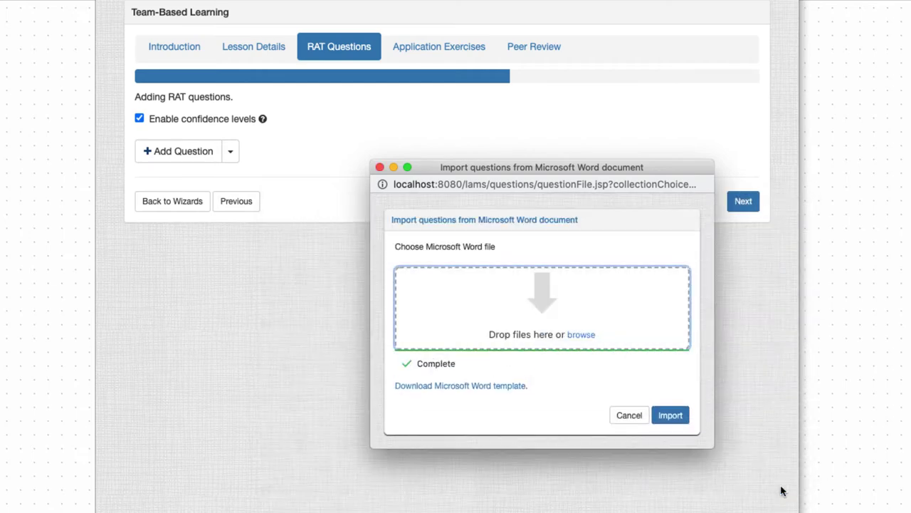
- Import all questions from the uploaded Word document, keeping My questions as the target collection
click(670, 415)
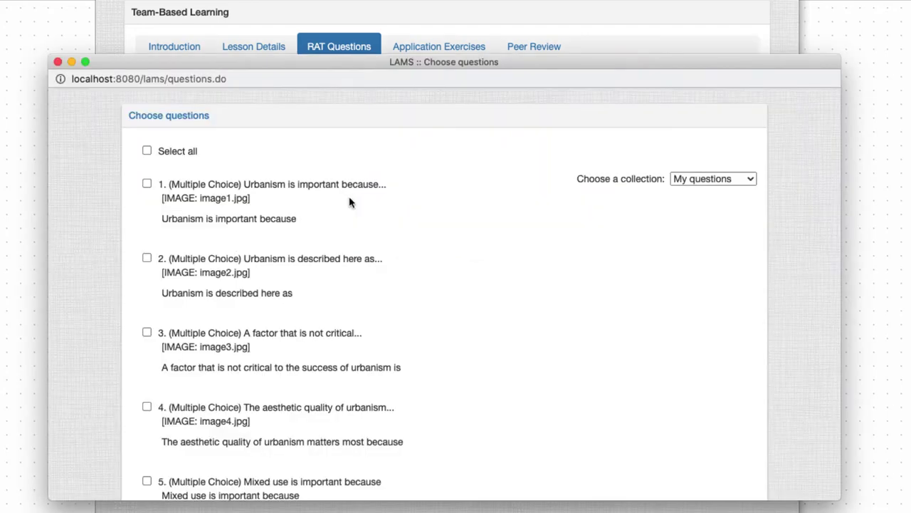
click(146, 152)
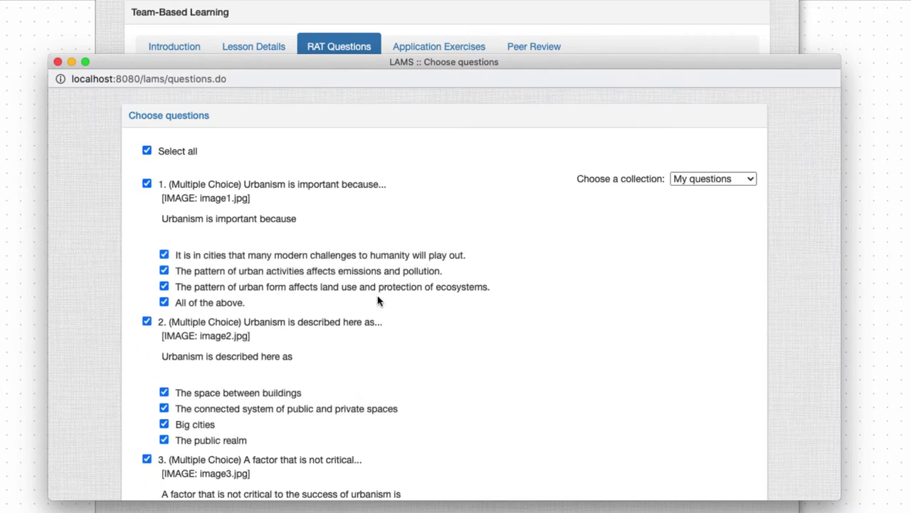
click(746, 181)
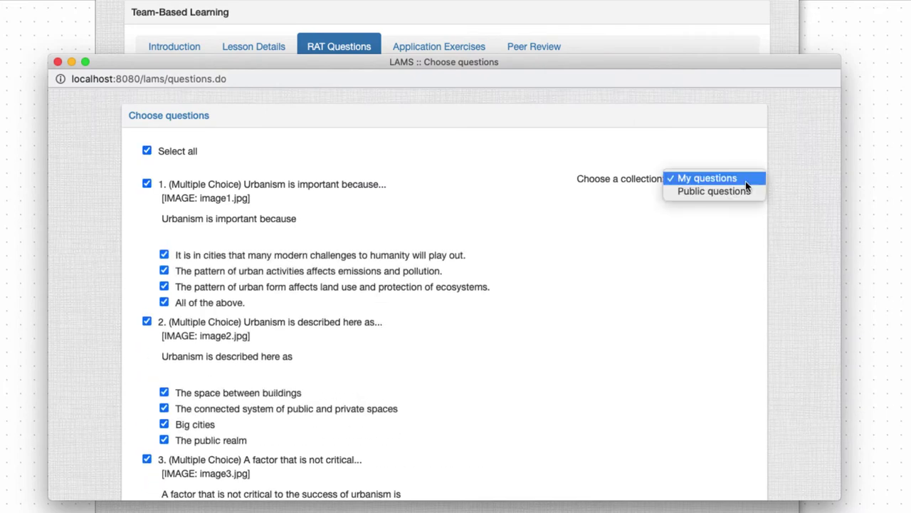
click(747, 180)
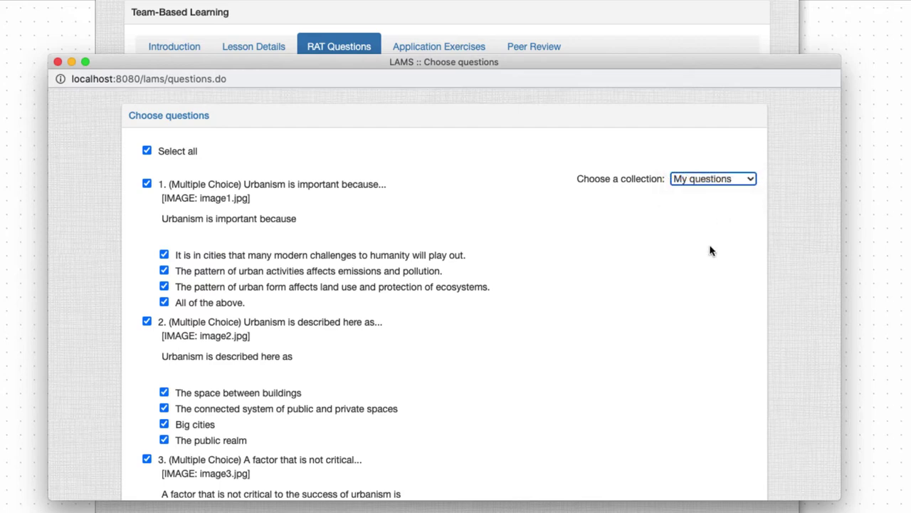
scroll(712, 260, down, 10)
click(742, 453)
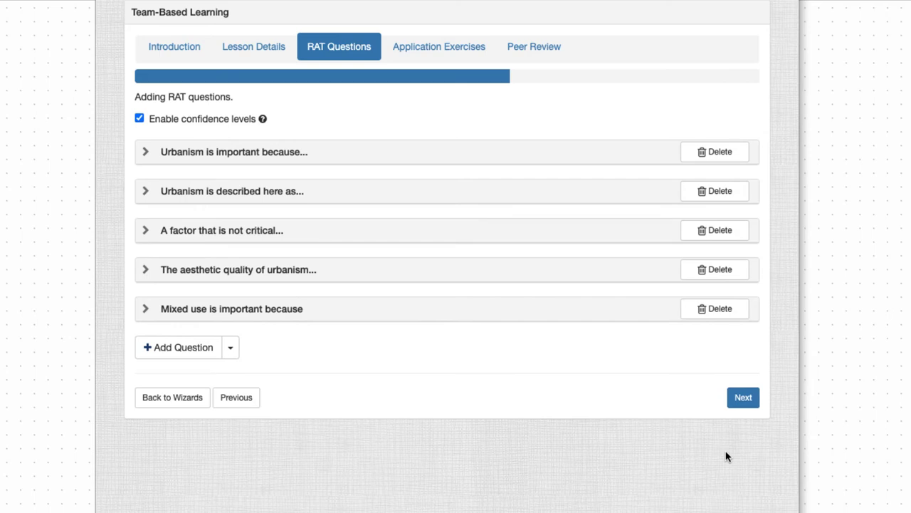
- Examine the first two imported RAT questions with their images, marks and answer options, and the choices for adding more questions
click(145, 153)
scroll(145, 153, down, 5)
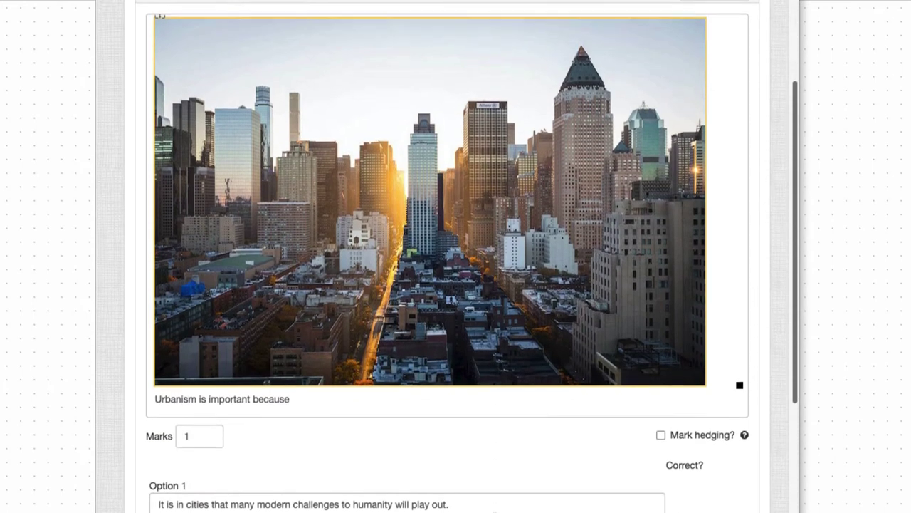
scroll(495, 508, down, 1)
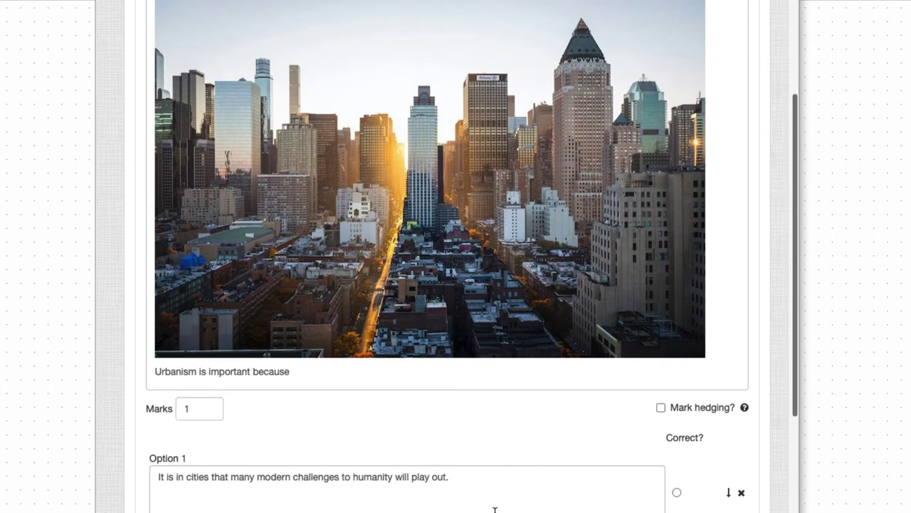
mouse_move(744, 411)
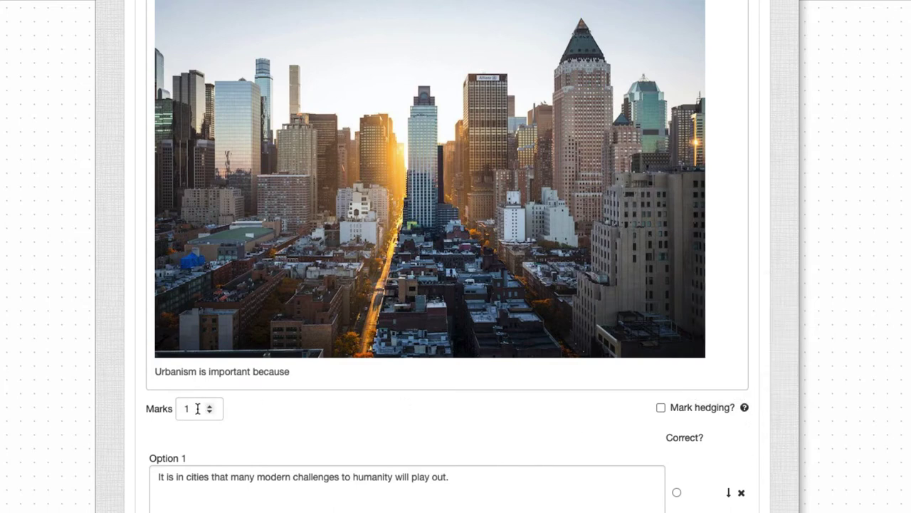
scroll(269, 497, down, 5)
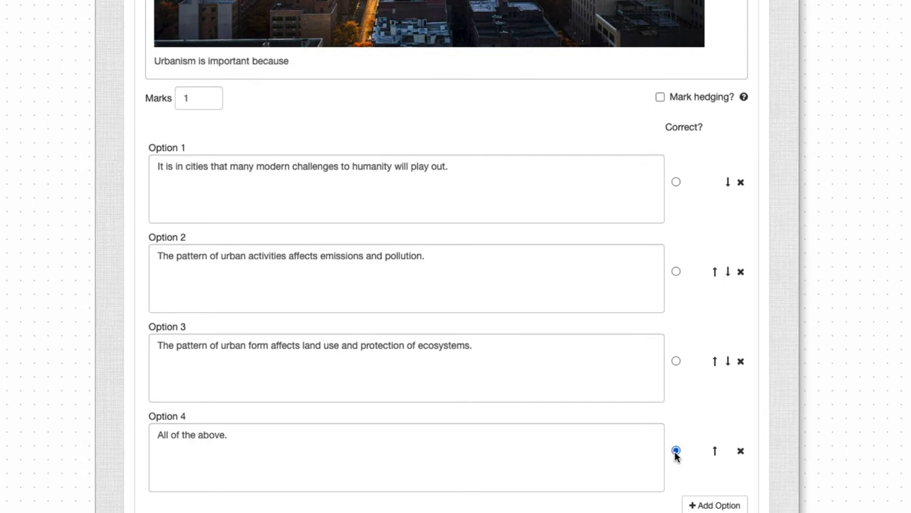
scroll(447, 256, down, 15)
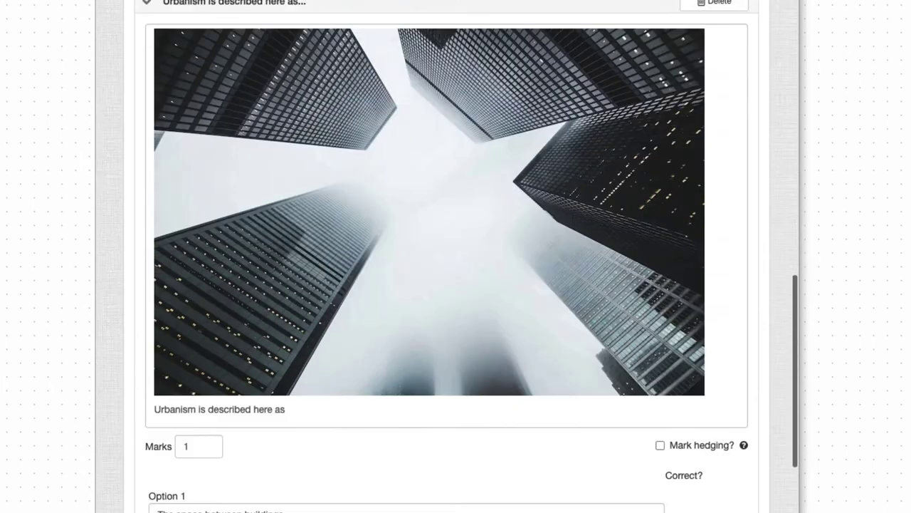
scroll(124, 178, up, 15)
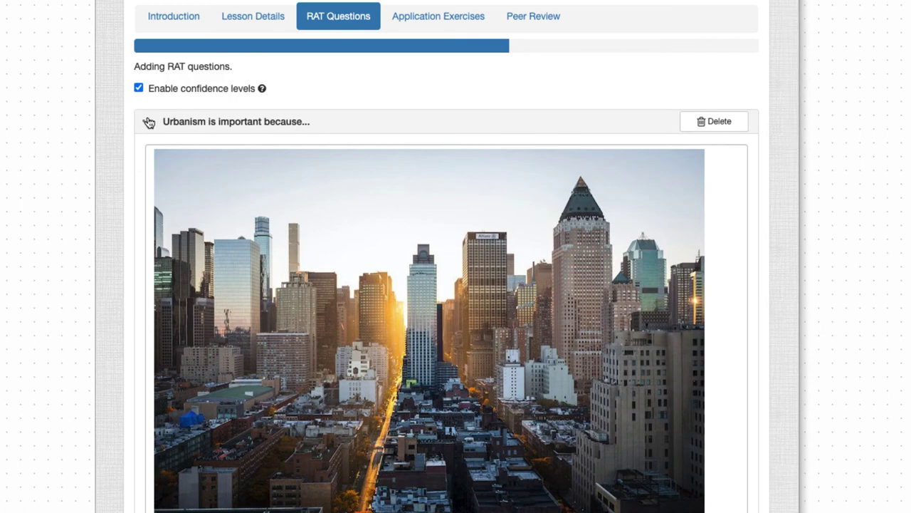
click(148, 123)
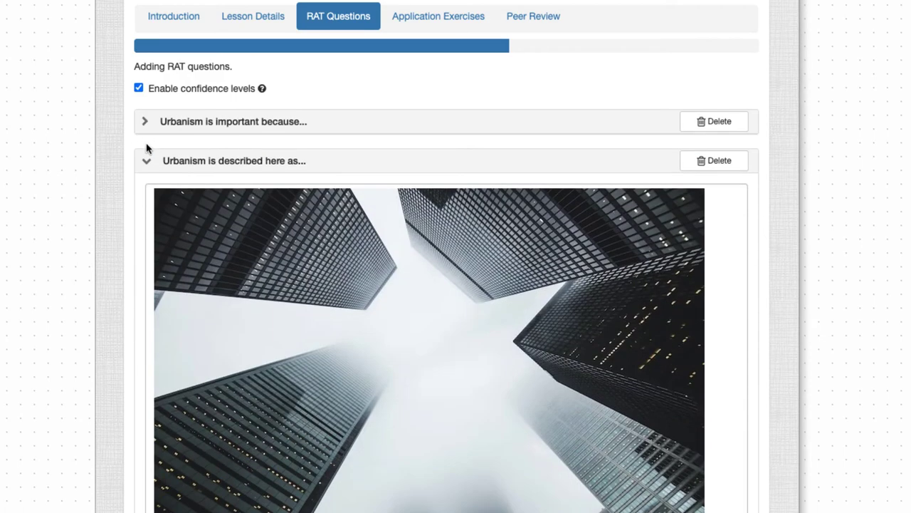
click(146, 163)
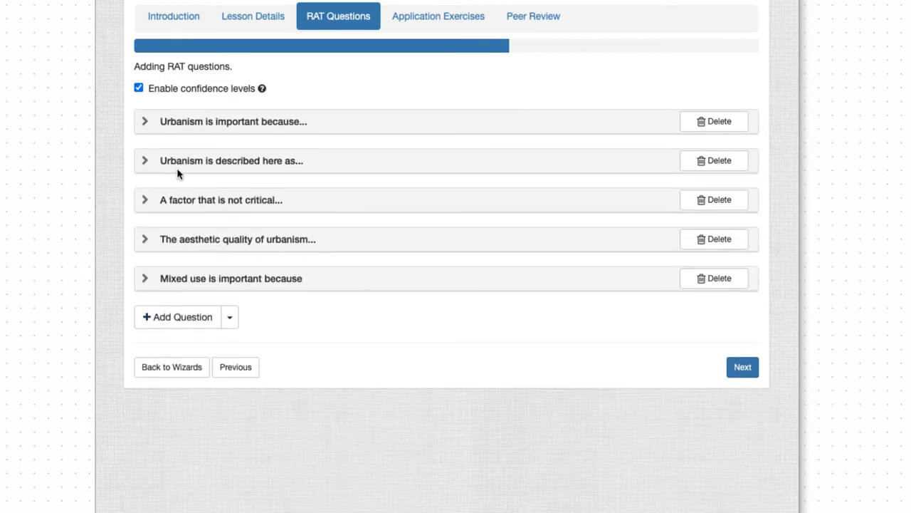
click(230, 318)
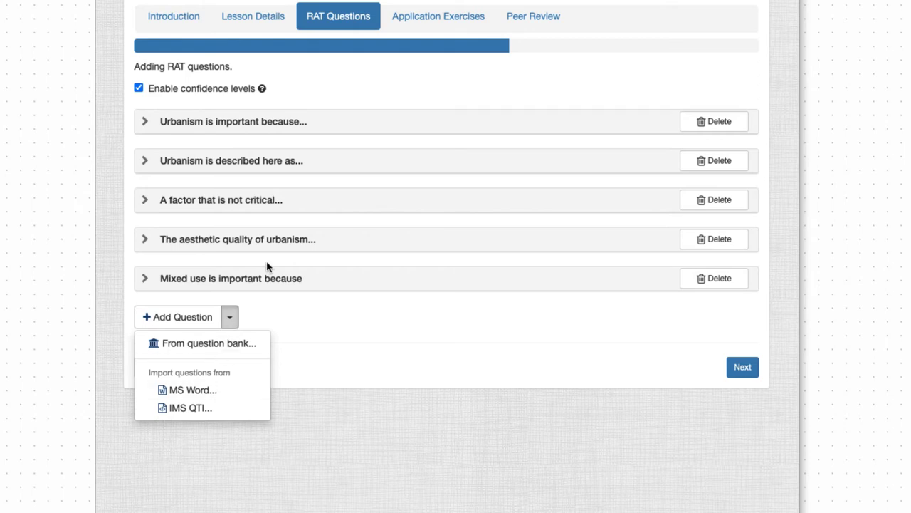
- For Application Exercise 1, open the question bank with advanced search and limit the question type to Essay
click(423, 25)
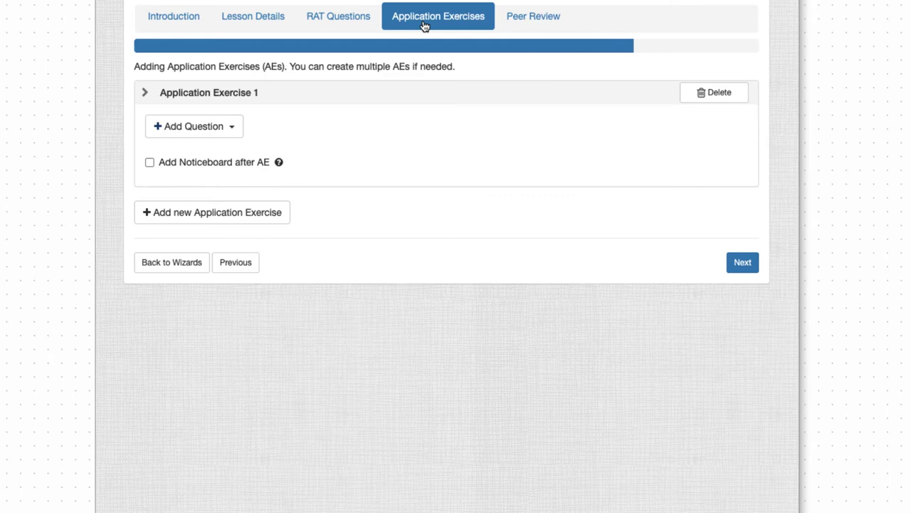
click(235, 128)
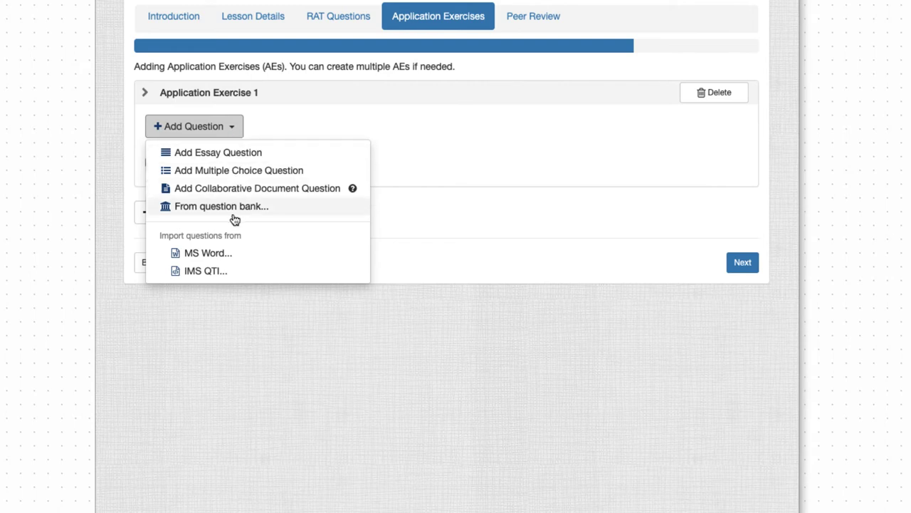
click(238, 78)
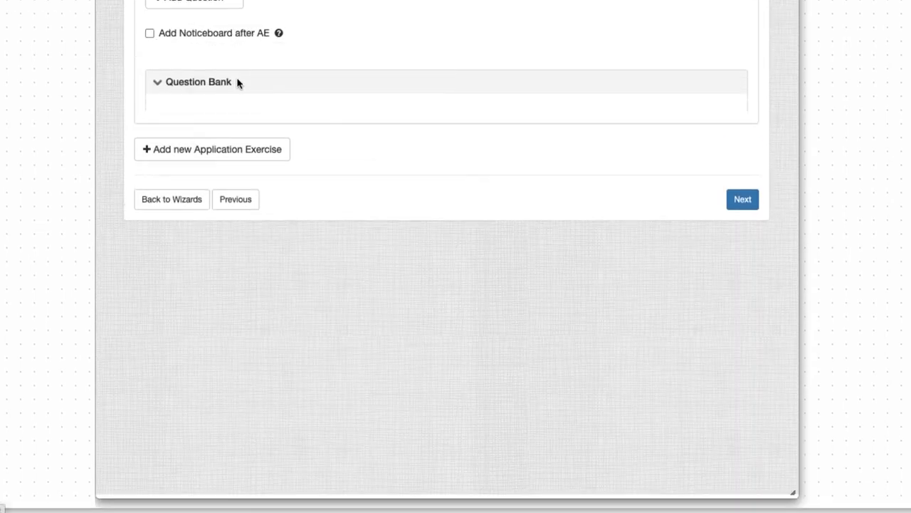
click(322, 116)
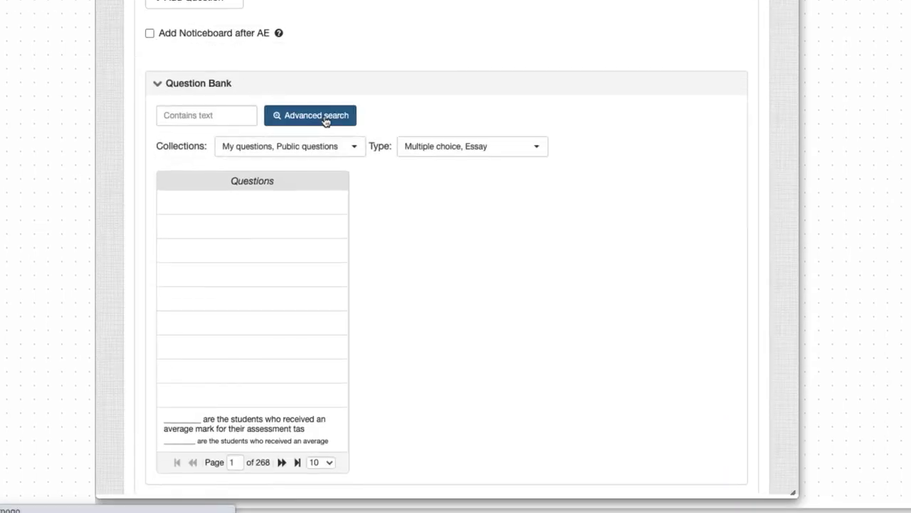
click(474, 147)
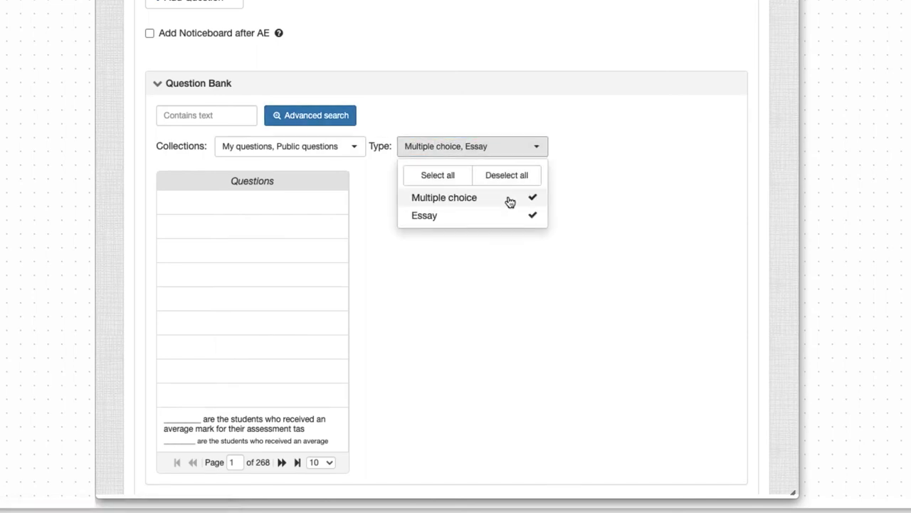
click(531, 200)
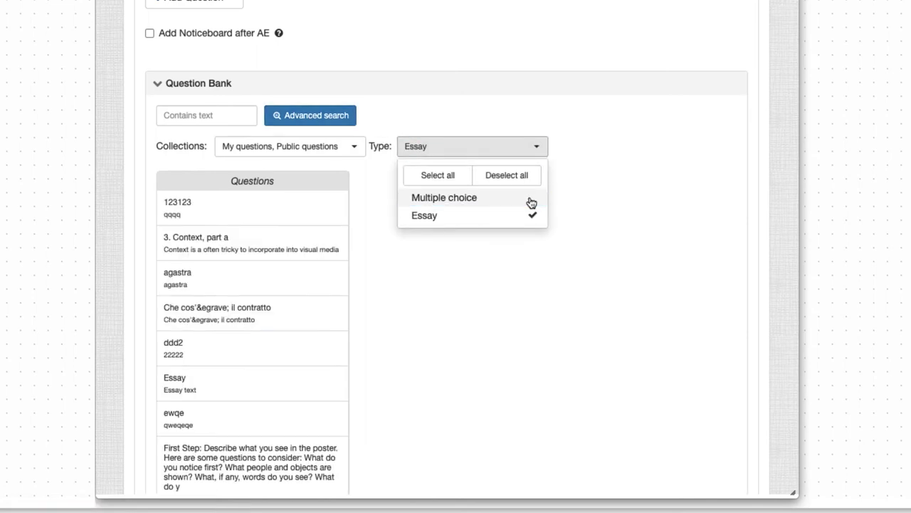
- Import the essay question "First Step: Describe what you see in the poster" from the question bank into Application Exercise 1
click(314, 451)
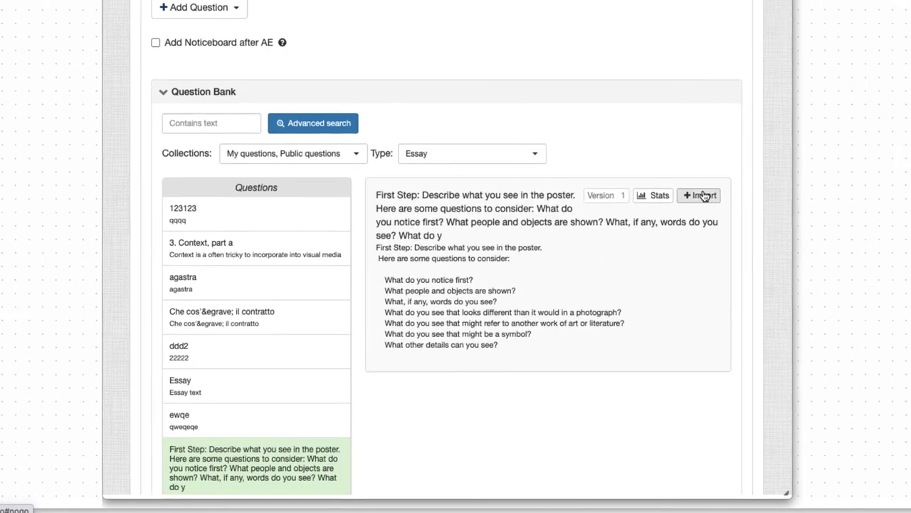
click(701, 195)
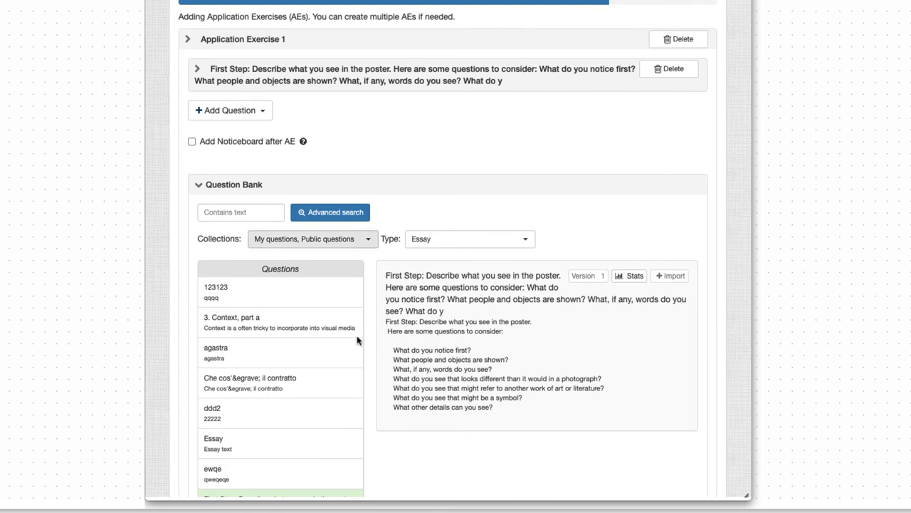
scroll(333, 352, down, 2)
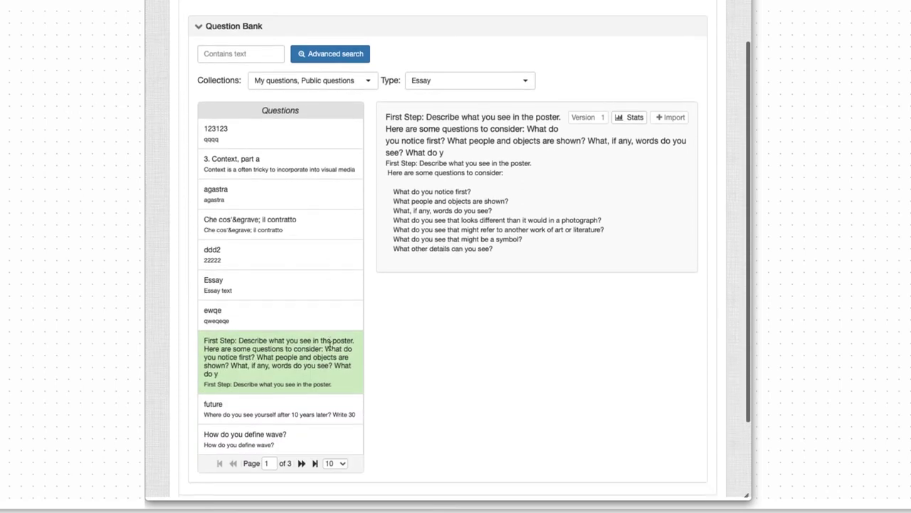
- Import the essay question "Step 2: Hypothesize and reflect on hypotheses" from the question bank into Application Exercise 1 and collapse the exercise
click(301, 463)
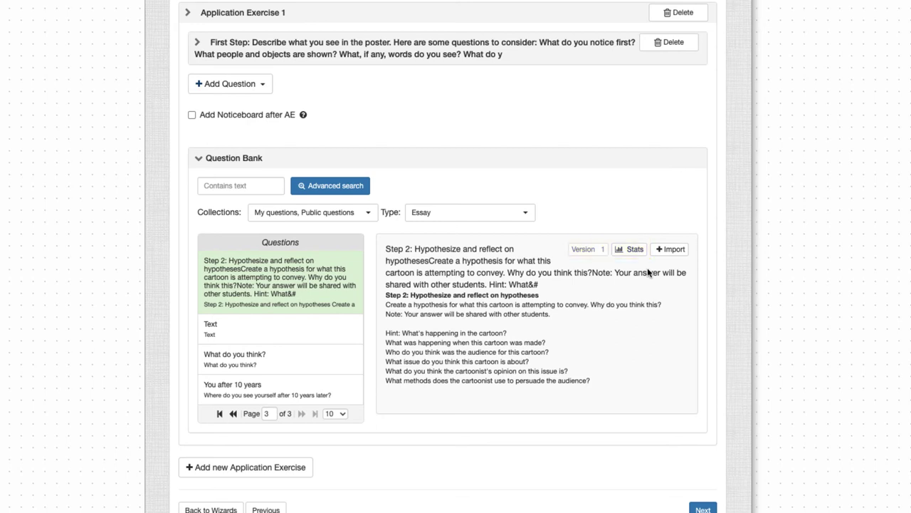
click(671, 251)
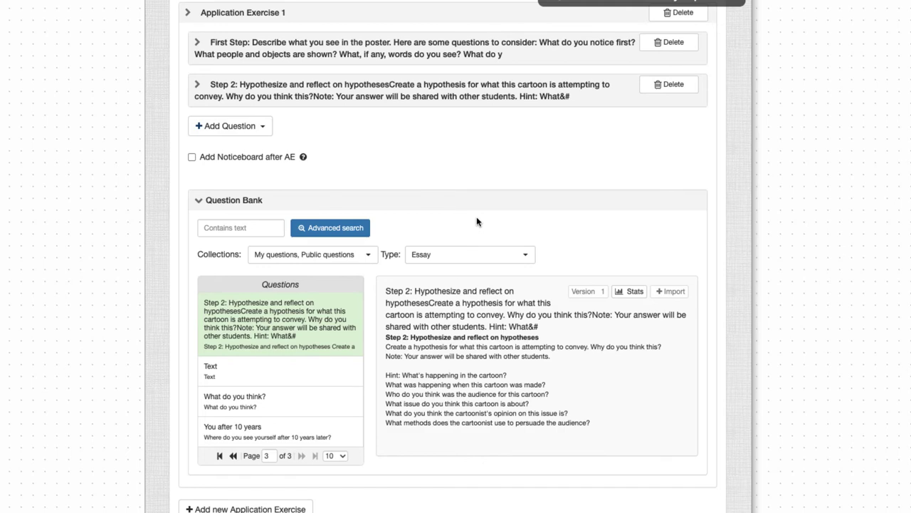
click(187, 14)
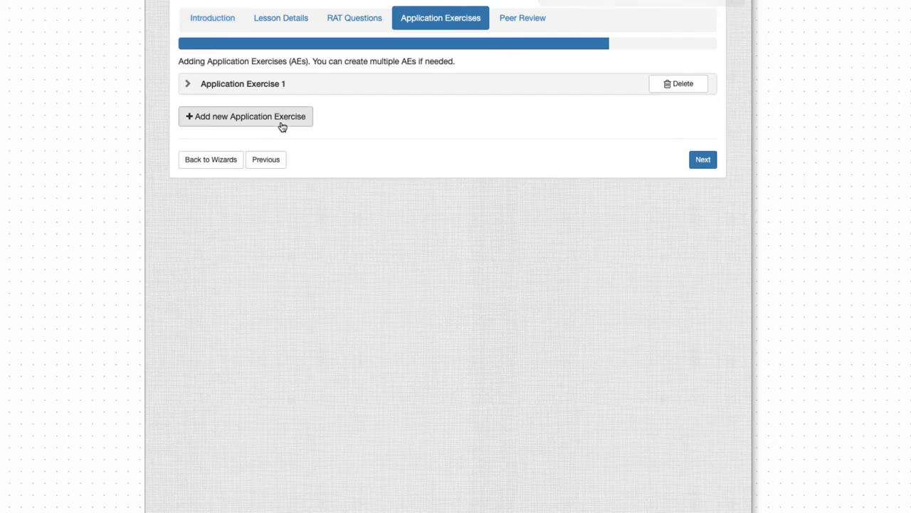
- Create a second application exercise containing a collaborative document question
click(282, 126)
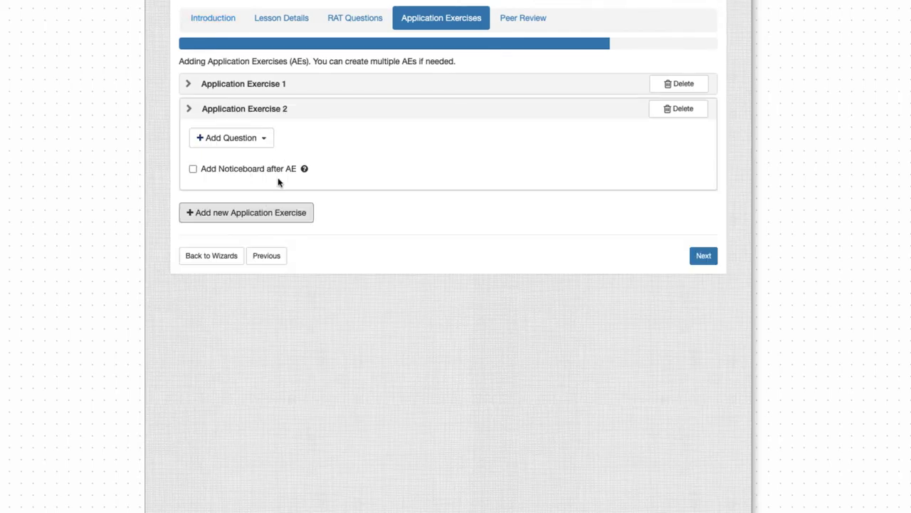
click(239, 143)
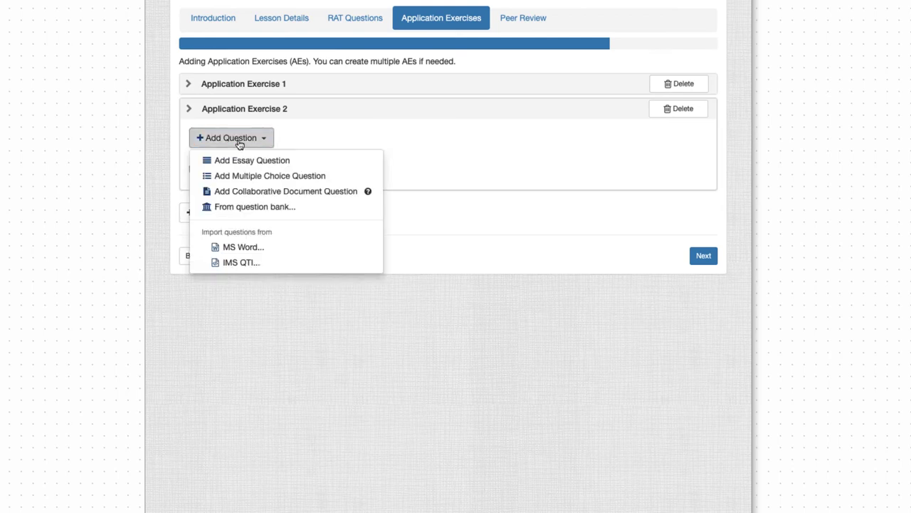
click(257, 192)
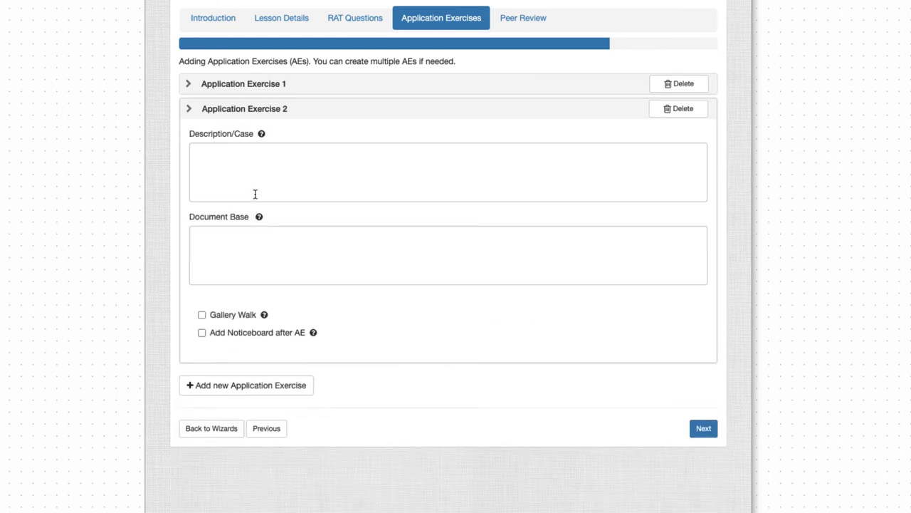
- Enter the description "As a team, answer the following questions." and fill the document base with three questions about recovering high-quality urbanism in the modern world
click(255, 193)
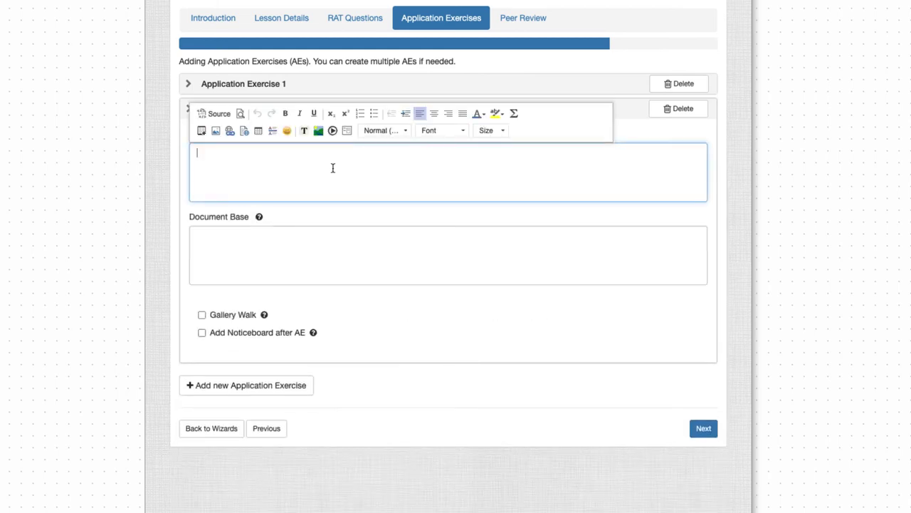
text(As a team, answer the following questions.)
click(352, 236)
text(Do you think it is possible to recover a high quality of urbanism in the modern world?   To what extent? If not, why not?    If so, what do you believe are the key elements needed?)
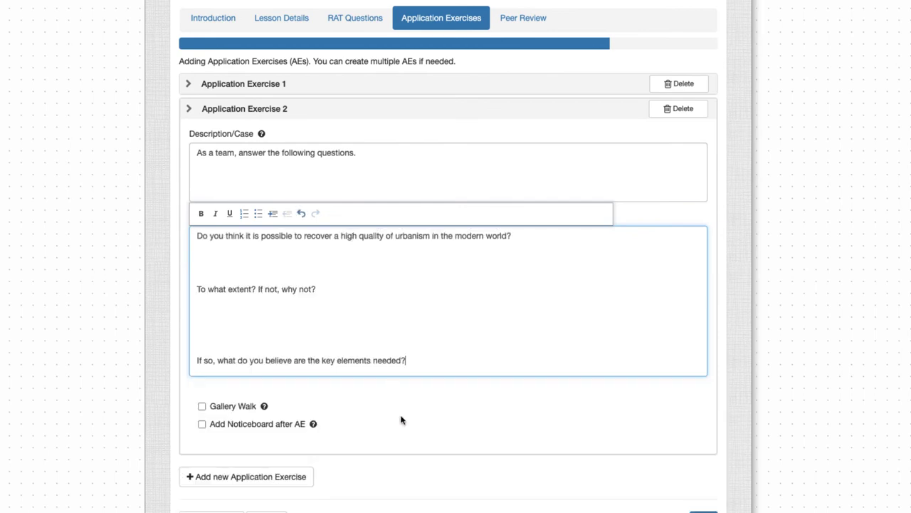
- Enable Gallery Walk for Application Exercise 2 with the instructions "Review other team's work and provide comments and rating." and collapse the exercise
click(201, 406)
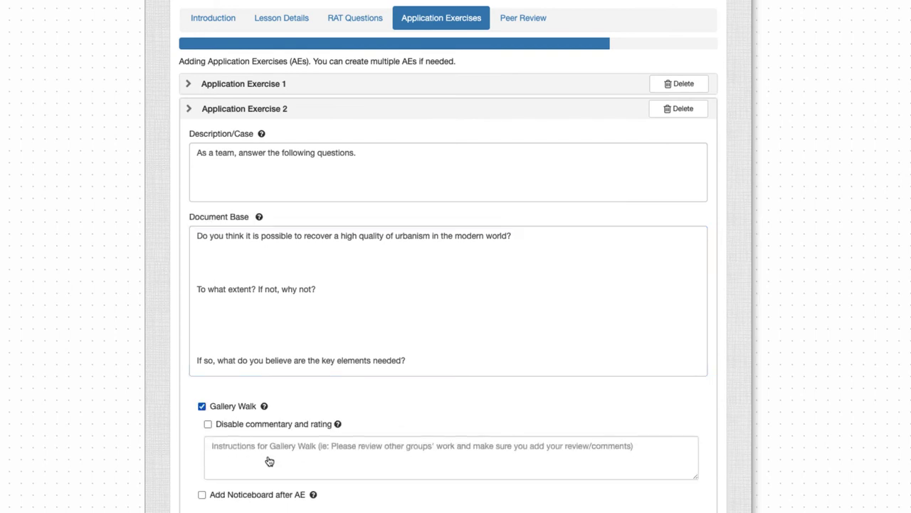
click(267, 457)
text(Revie)
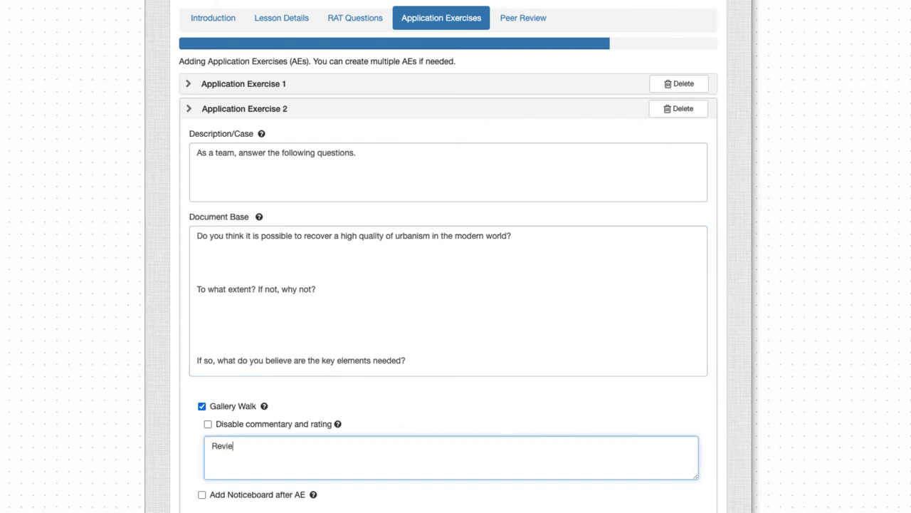
text(w other team's work and provide comments and rating.)
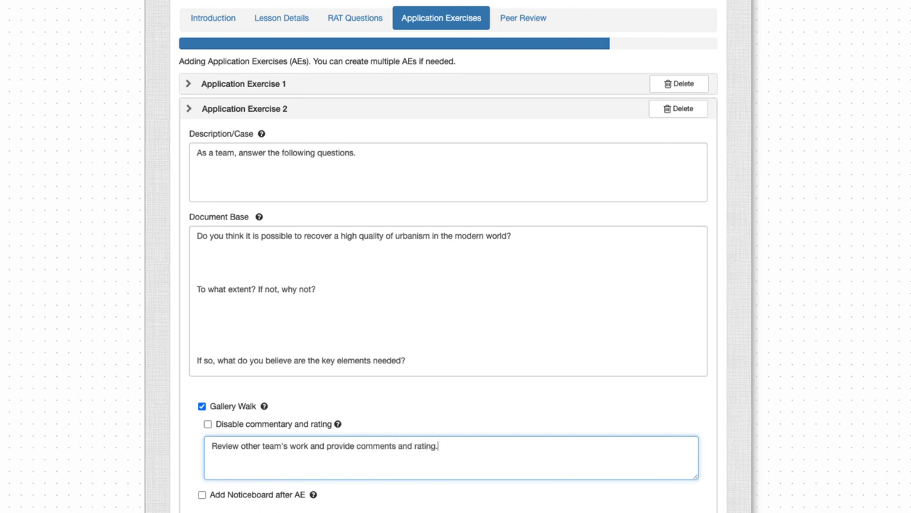
scroll(296, 449, down, 1)
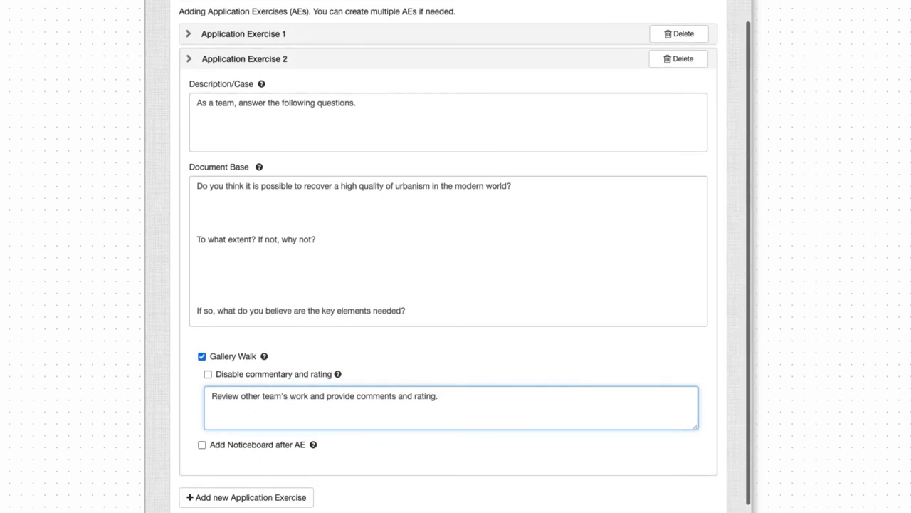
mouse_move(313, 447)
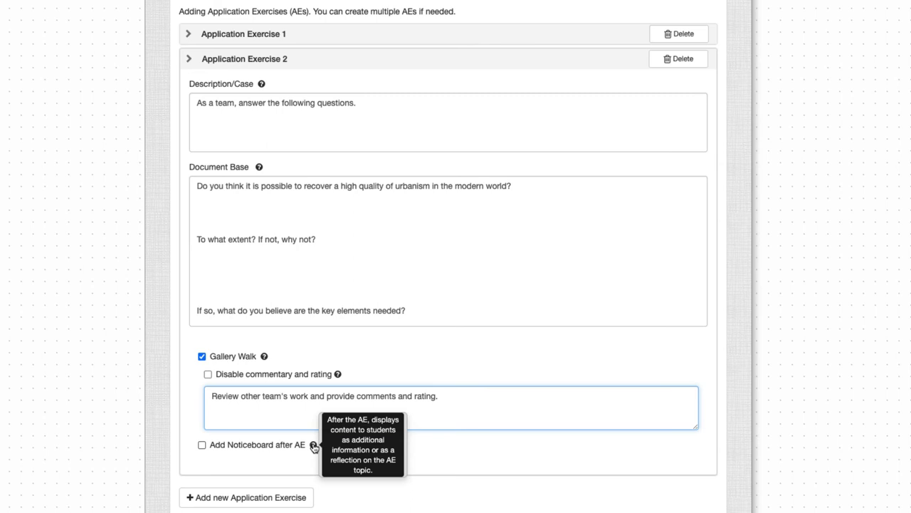
scroll(314, 447, up, 1)
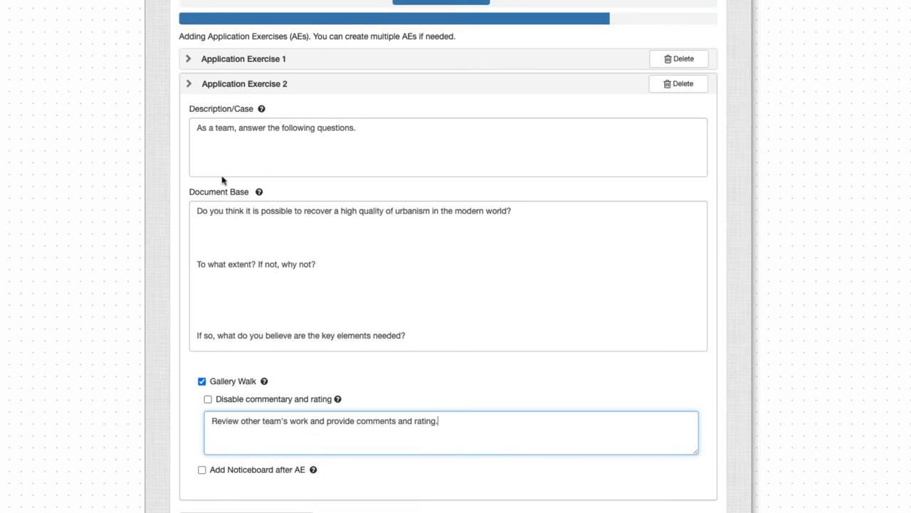
click(189, 83)
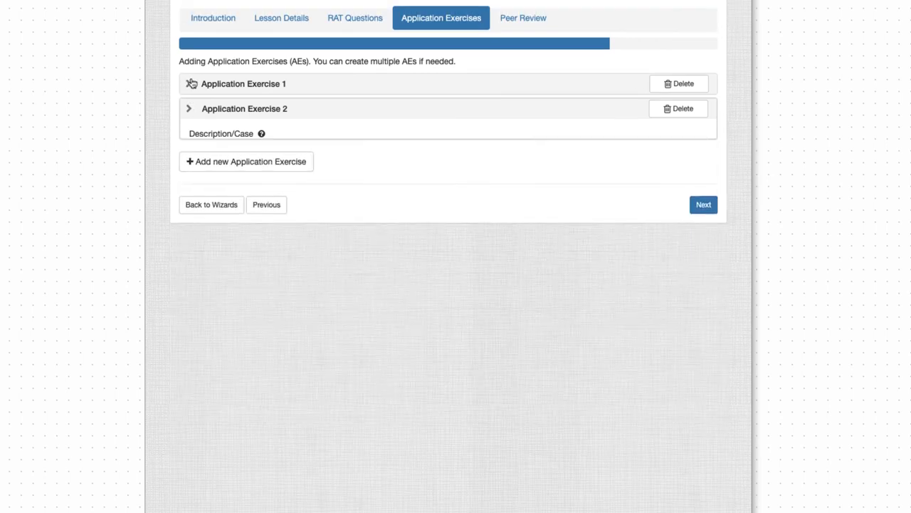
- Rename Application Exercise 1 as AE1 and Application Exercise 2 as AE2
click(277, 83)
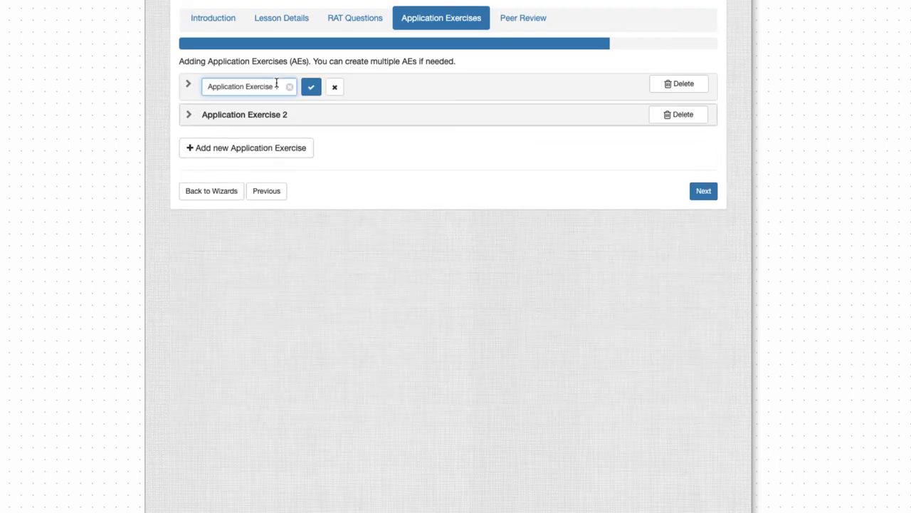
key(ctrl+a)
text(AE1)
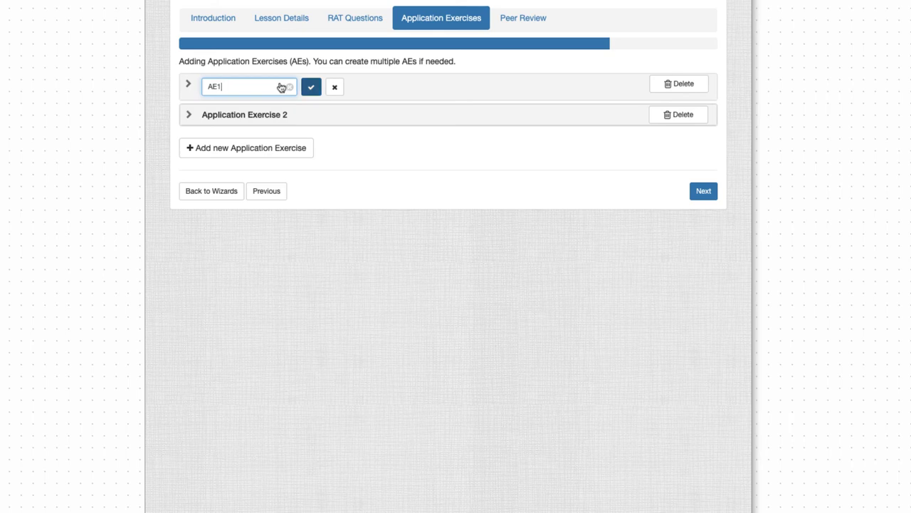
click(311, 86)
click(285, 108)
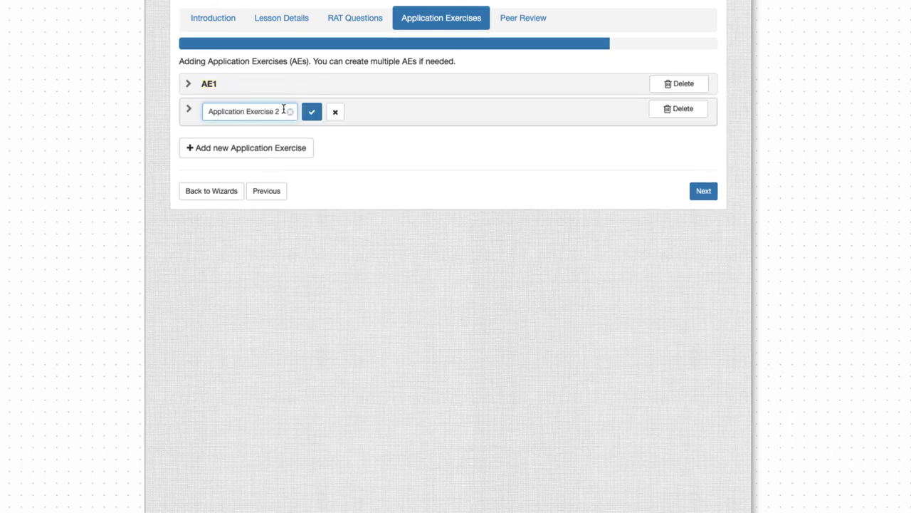
key(ctrl+a)
text(AE2)
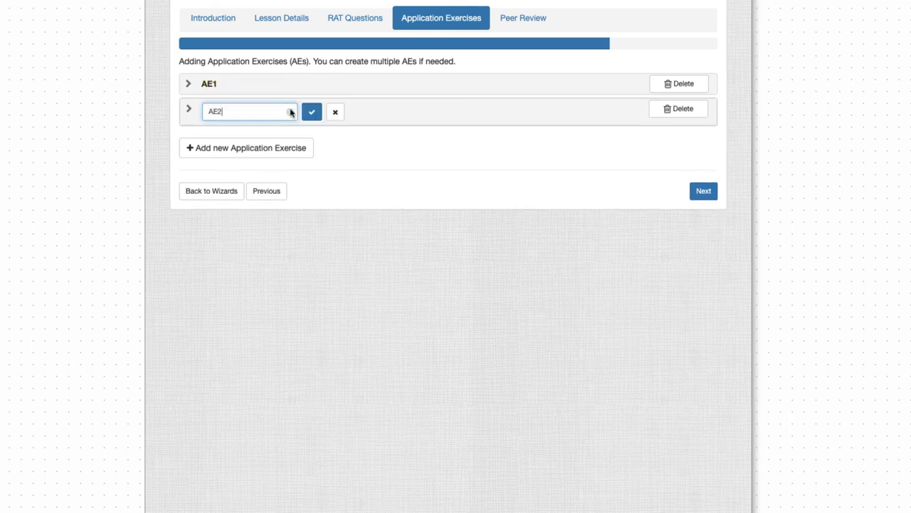
click(310, 112)
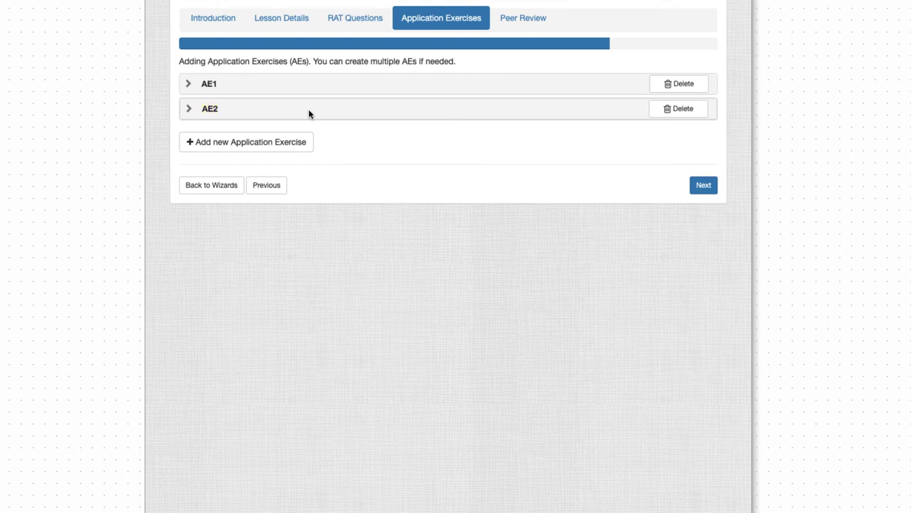
- Set the first peer review rating criterion to Collaboration, requiring at least 4 words in a comment
click(511, 20)
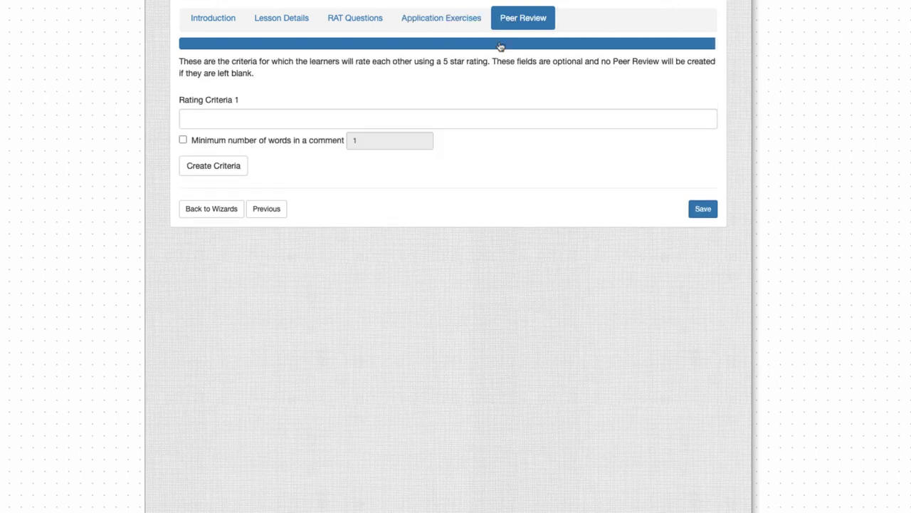
click(464, 119)
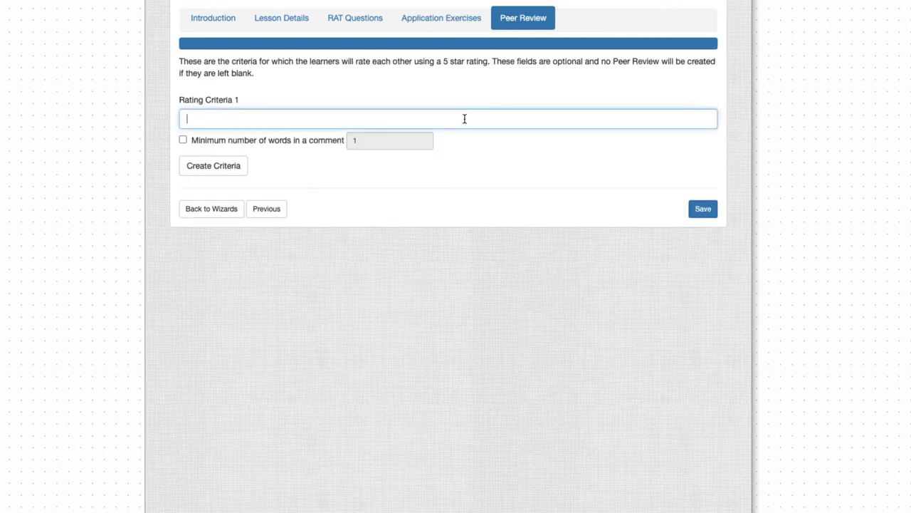
text(Collaboration)
click(245, 142)
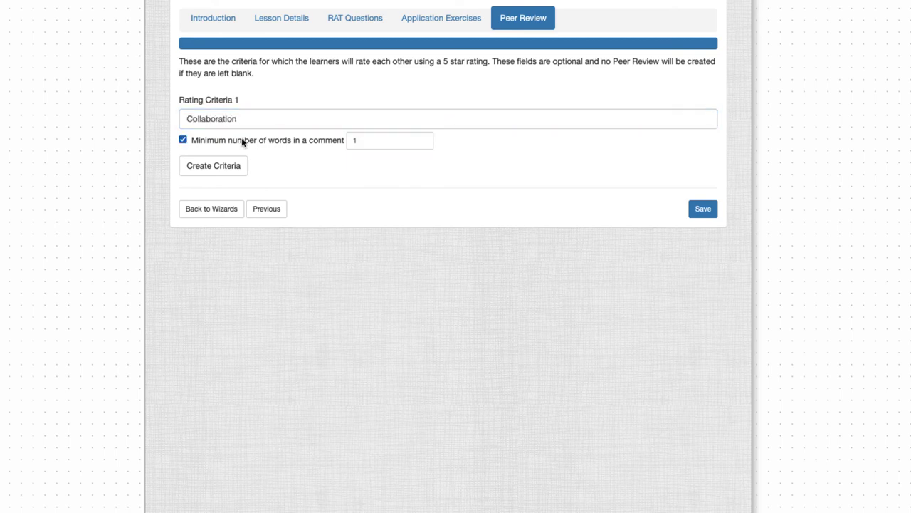
double_click(373, 141)
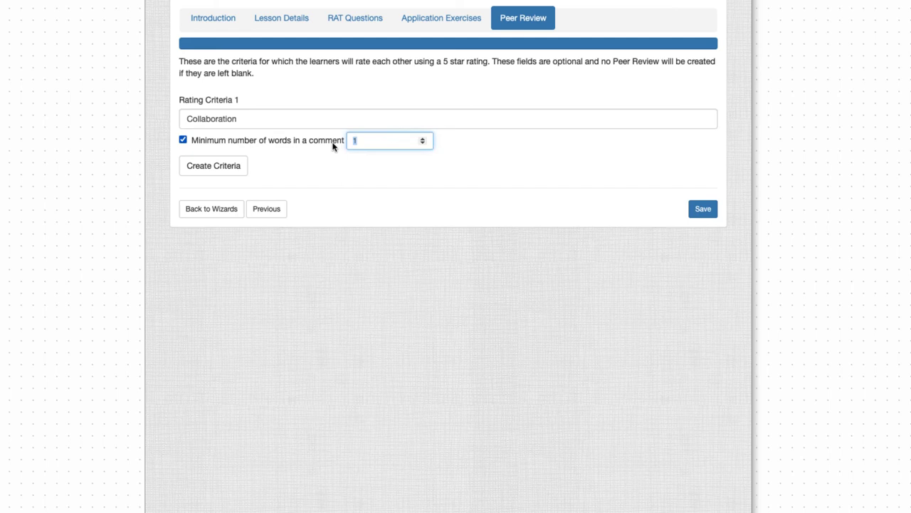
text(4)
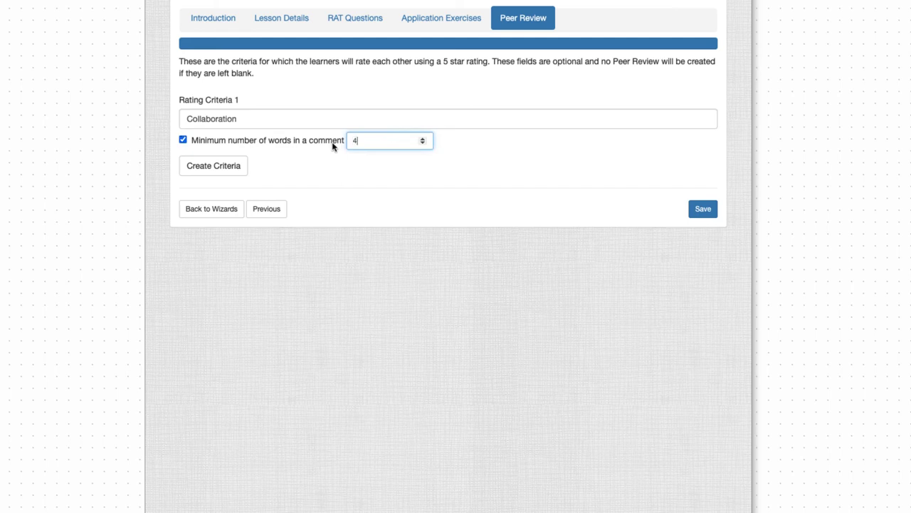
- Create a second peer review rating criterion named Participation, requiring at least 4 words in a comment
click(241, 175)
click(235, 189)
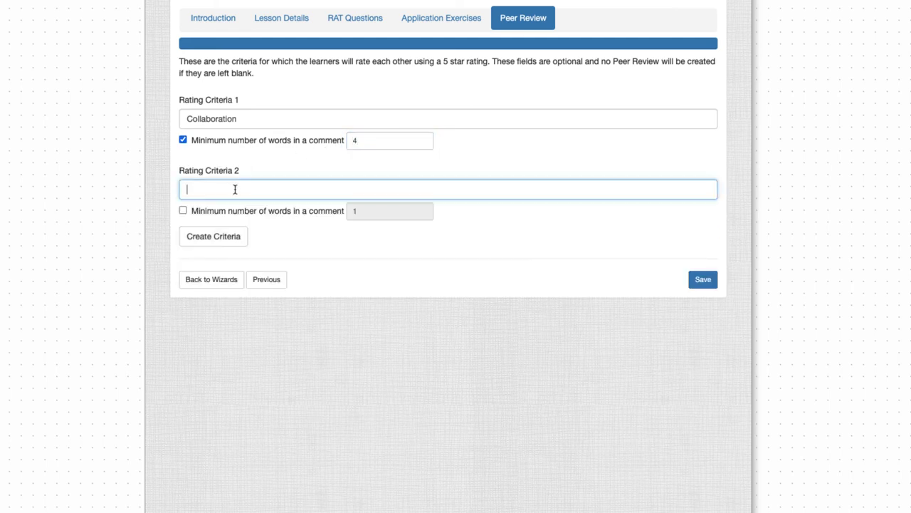
text(Participation)
click(249, 210)
click(366, 208)
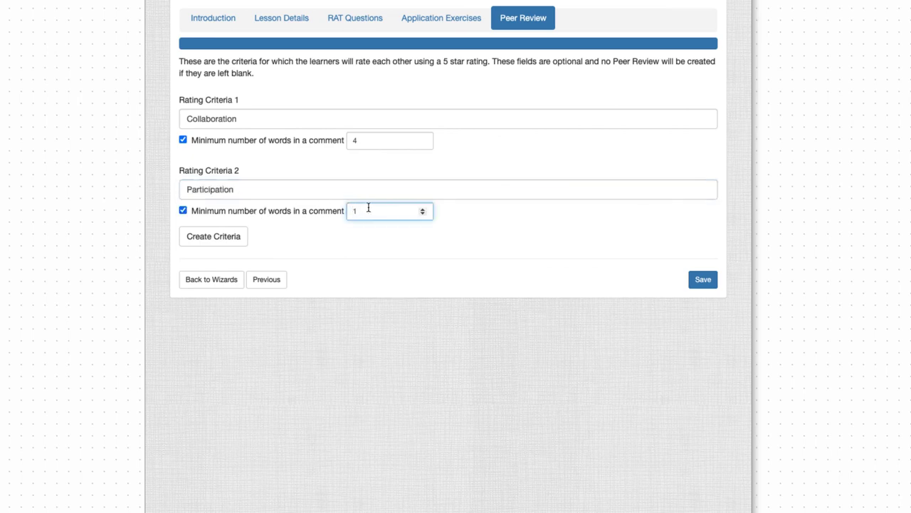
text(5)
key(BackSpace)
text(4)
click(437, 287)
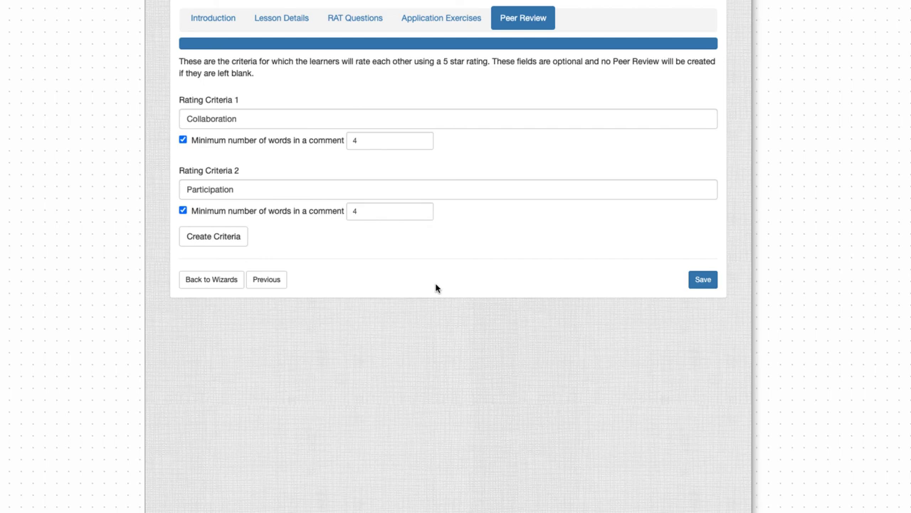
- Save the finished lesson design and close the Learning Design Wizards window
click(702, 279)
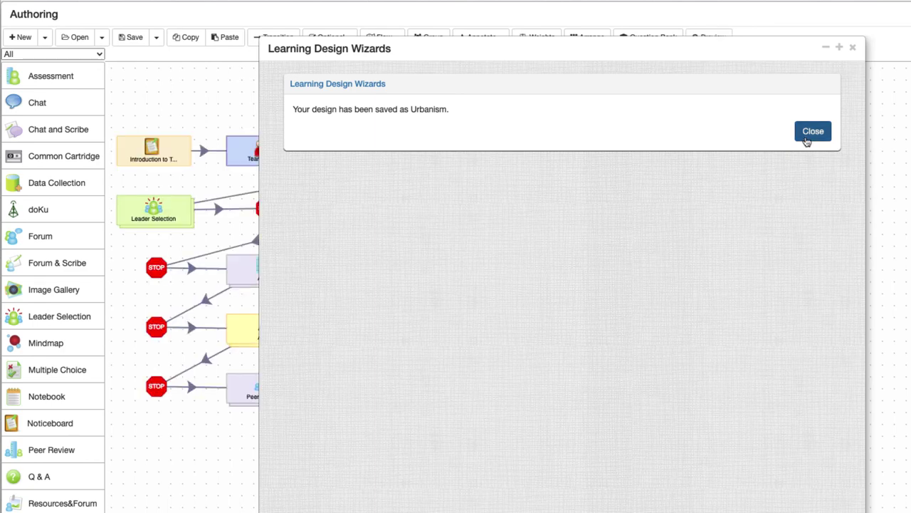
click(812, 132)
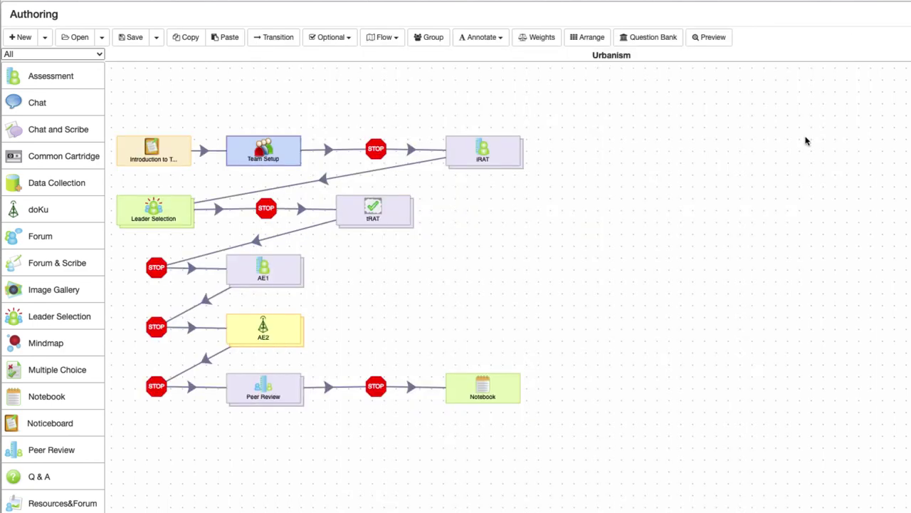